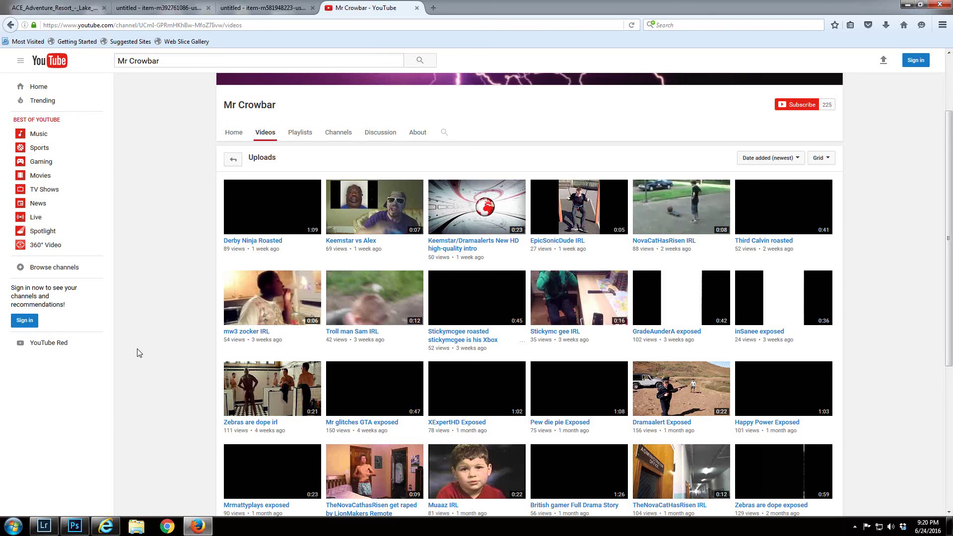
{"action": "scroll", "coordinate": [200, 349], "scroll_direction": "up", "scroll_amount": 3}
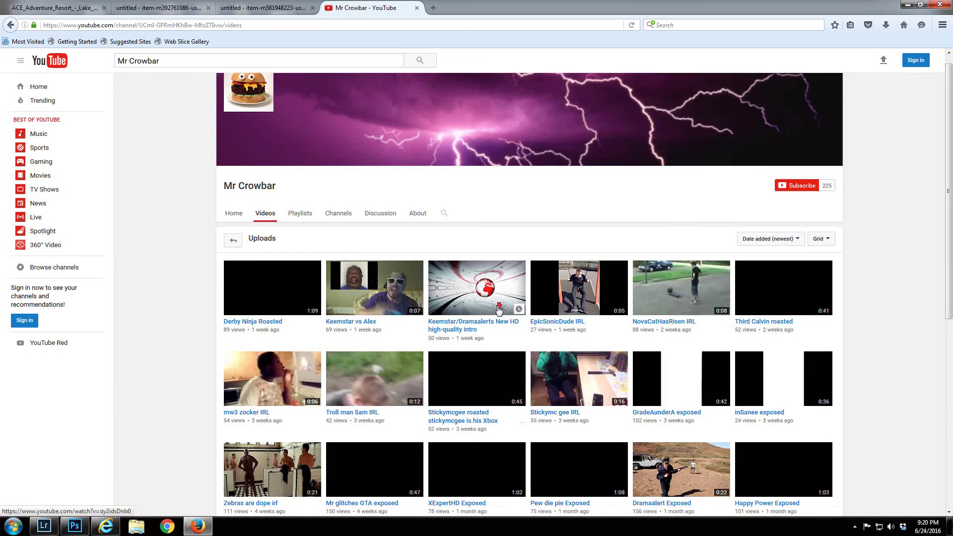
{"action": "scroll", "coordinate": [506, 307], "scroll_direction": "down", "scroll_amount": 2}
{"action": "scroll", "coordinate": [505, 308], "scroll_direction": "down", "scroll_amount": 3}
{"action": "scroll", "coordinate": [506, 308], "scroll_direction": "down", "scroll_amount": 4}
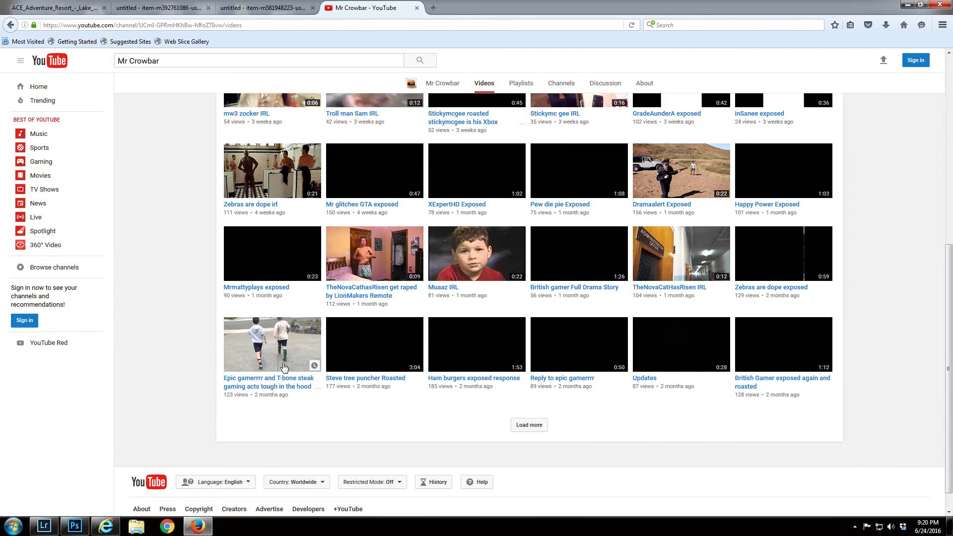
{"action": "scroll", "coordinate": [150, 407], "scroll_direction": "up", "scroll_amount": 5}
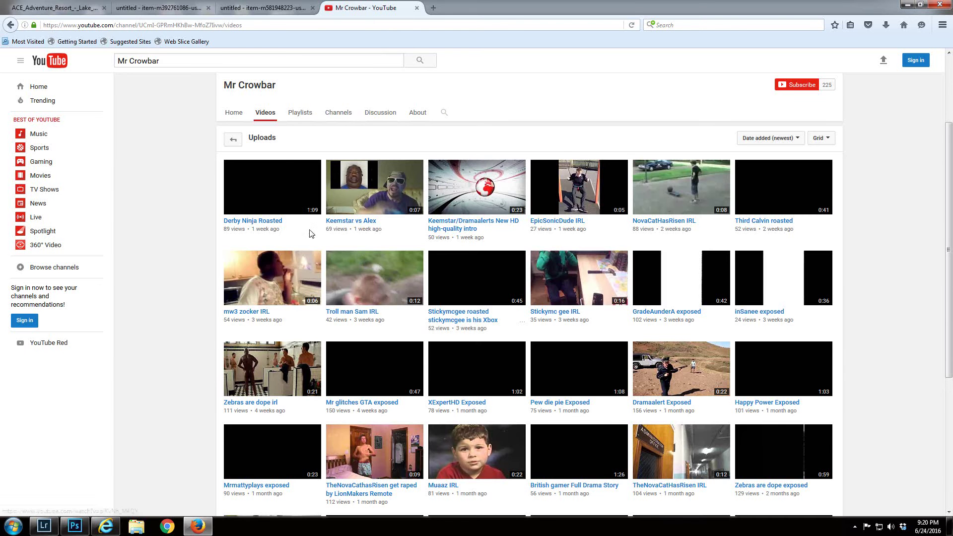
{"action": "scroll", "coordinate": [569, 384], "scroll_direction": "down", "scroll_amount": 3}
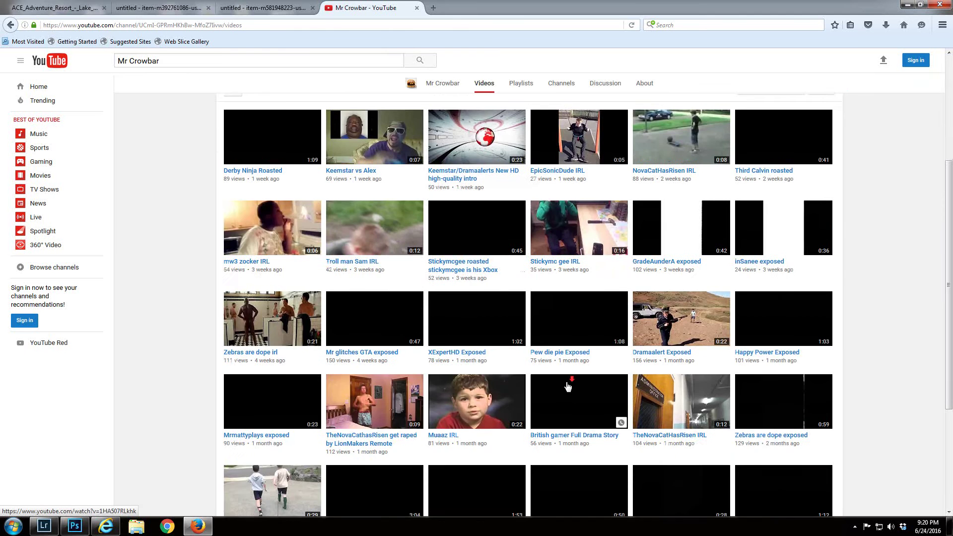
{"action": "scroll", "coordinate": [569, 384], "scroll_direction": "down", "scroll_amount": 5}
- Load more of Mr Crowbar's older uploads at the bottom of the Videos grid
{"action": "left_click", "coordinate": [530, 400]}
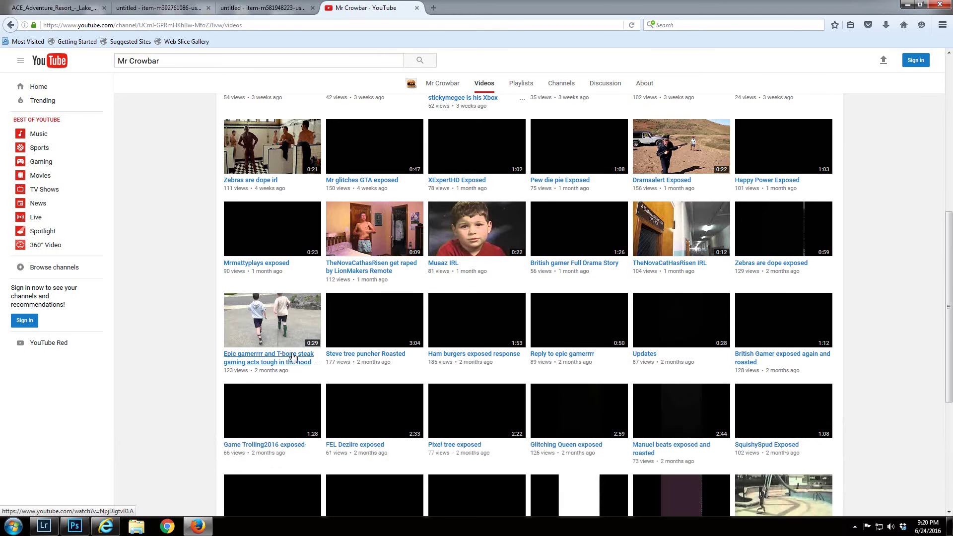
- Watch the Epic gamerrrr and T-bone steak gaming video, then cancel the Up Next autoplay
{"action": "left_click", "coordinate": [285, 335]}
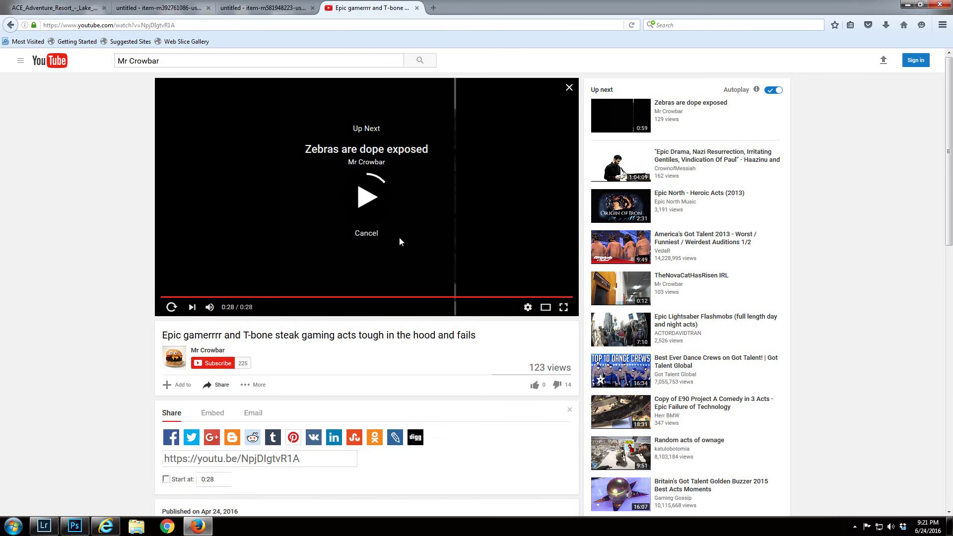
{"action": "left_click", "coordinate": [373, 234]}
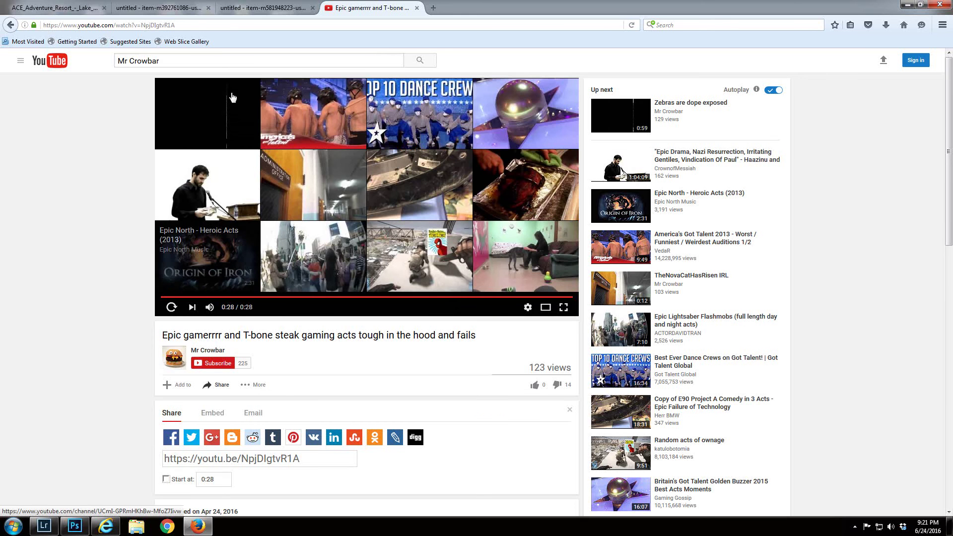
- Replace the old Mr Crowbar query with a search for JayBirdGaming
{"action": "triple_click", "coordinate": [224, 60]}
{"action": "key", "text": "BackSpace"}
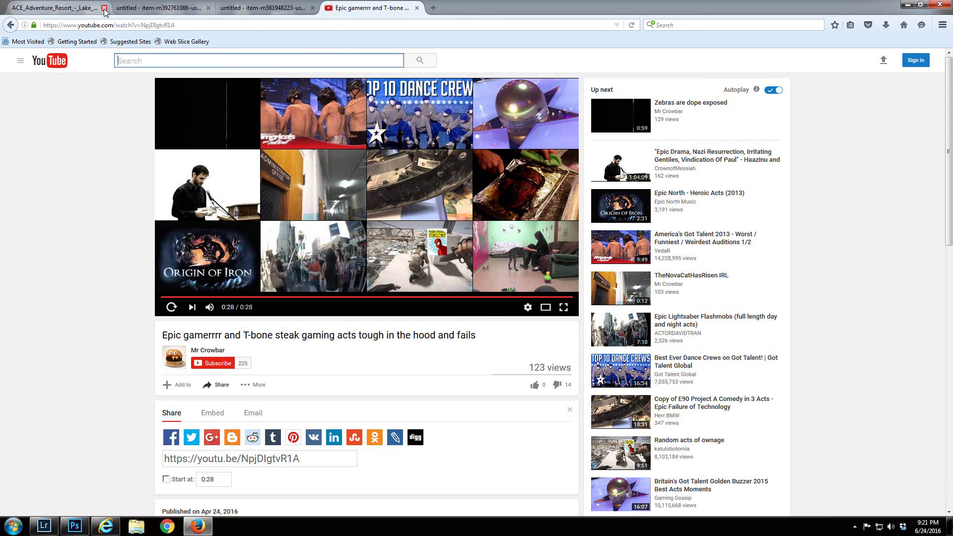
{"action": "type", "text": "Jay"}
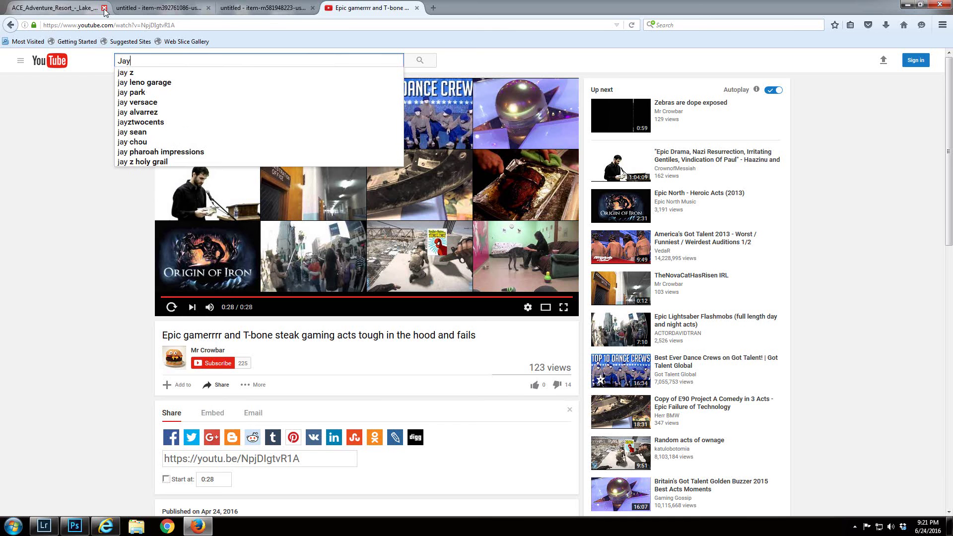
{"action": "type", "text": "e"}
{"action": "key", "text": "BackSpace"}
{"action": "key", "text": "BackSpace"}
{"action": "type", "text": "Br"}
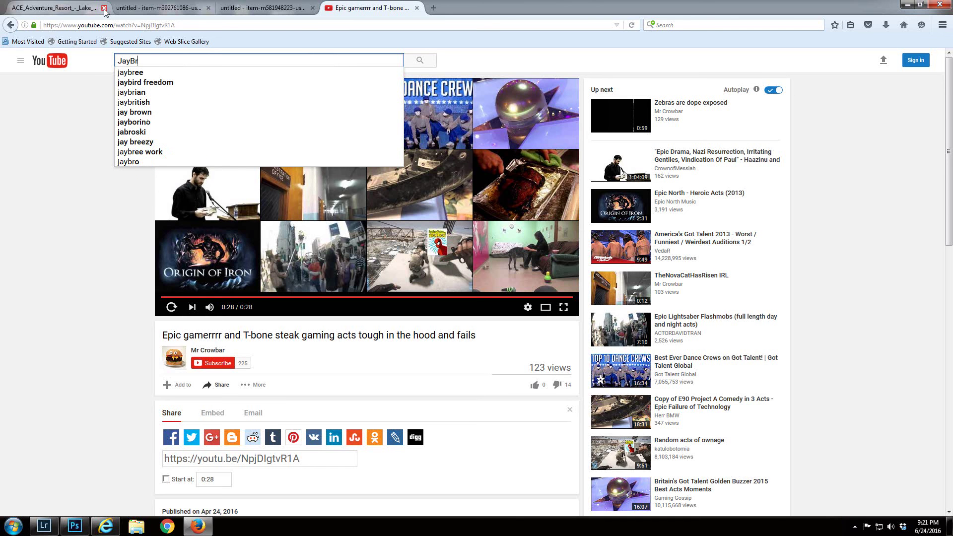
{"action": "key", "text": "BackSpace"}
{"action": "type", "text": "ird"}
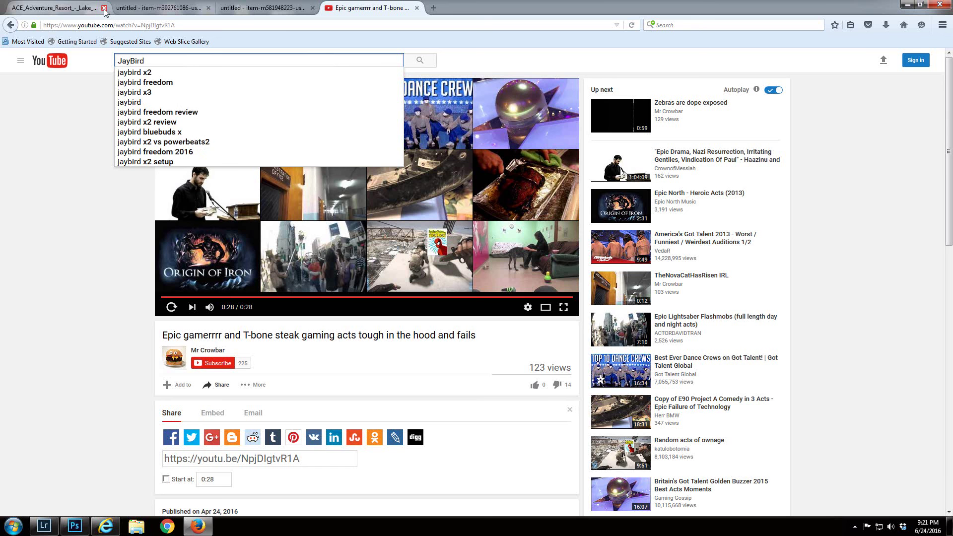
{"action": "type", "text": "Gaming"}
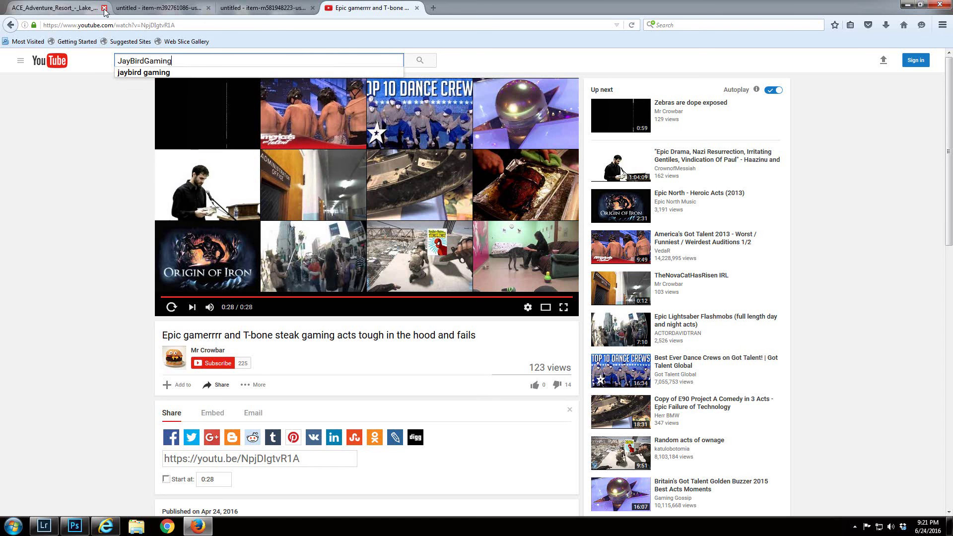
{"action": "key", "text": "Return"}
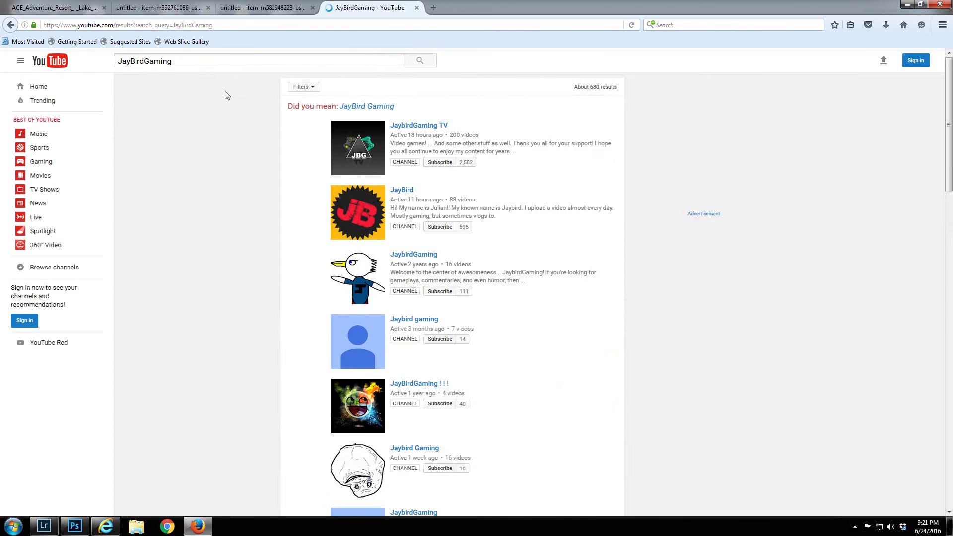
- Open the JayBird channel from the search results and show its uploaded videos
{"action": "left_click", "coordinate": [402, 190]}
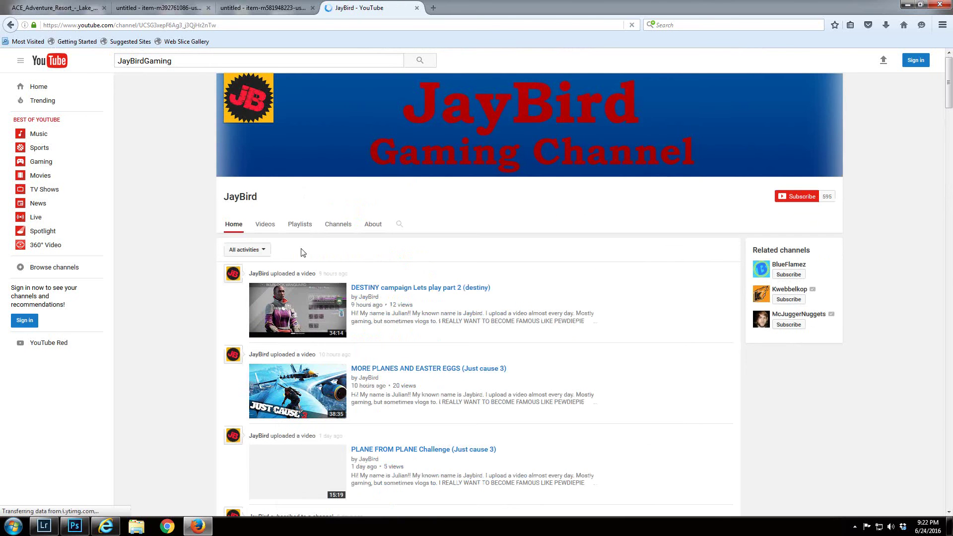
{"action": "left_click", "coordinate": [266, 224]}
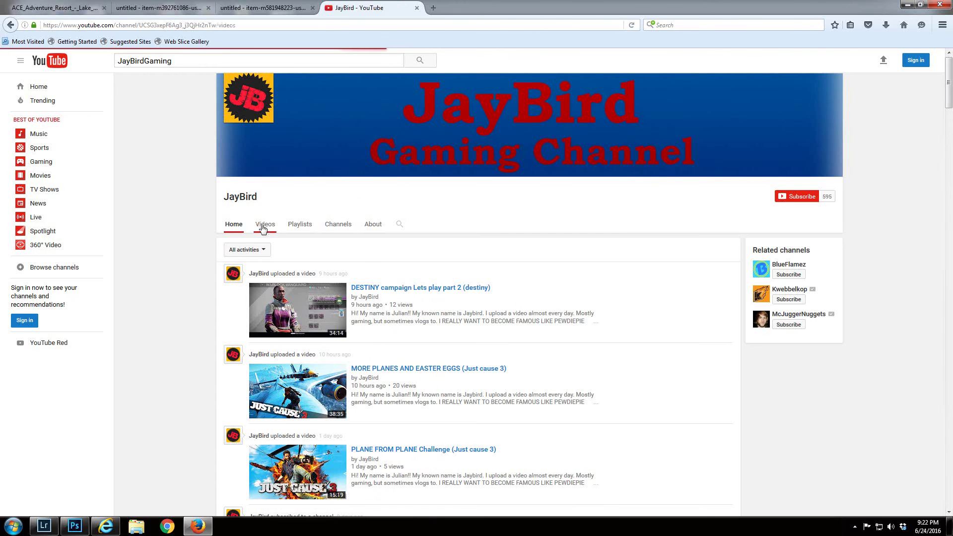
{"action": "scroll", "coordinate": [595, 275], "scroll_direction": "down", "scroll_amount": 3}
{"action": "scroll", "coordinate": [595, 274], "scroll_direction": "down", "scroll_amount": 3}
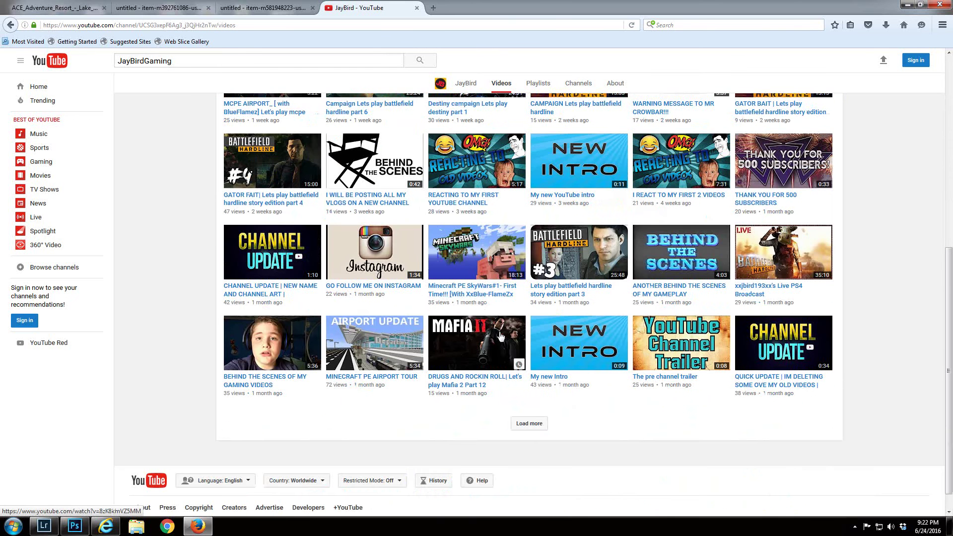
- Open BEHIND THE SCENES OF MY GAMING VIDEOS, then play it briefly and pause at 0:02
{"action": "left_click", "coordinate": [295, 378]}
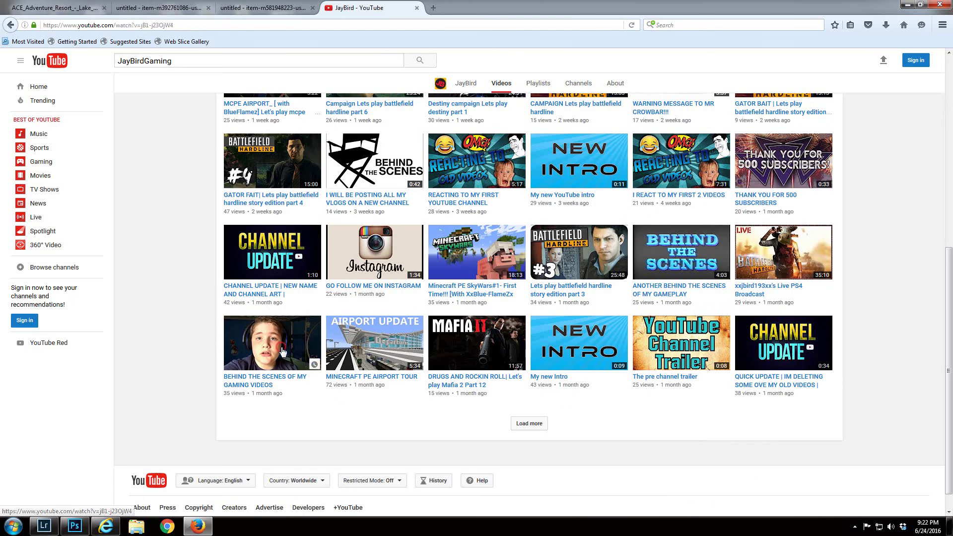
{"action": "scroll", "coordinate": [462, 381], "scroll_direction": "down", "scroll_amount": 3}
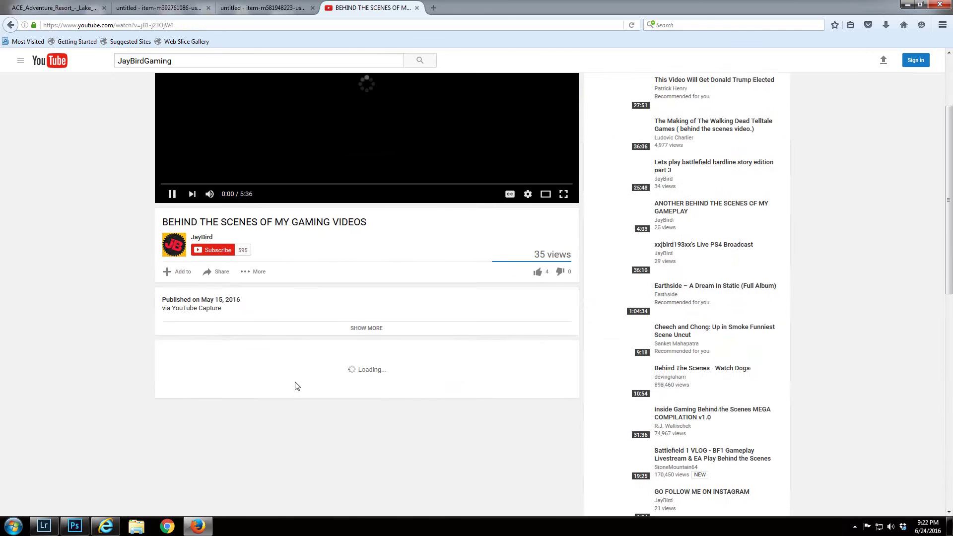
{"action": "left_click", "coordinate": [171, 194]}
{"action": "scroll", "coordinate": [248, 326], "scroll_direction": "down", "scroll_amount": 1}
{"action": "scroll", "coordinate": [248, 326], "scroll_direction": "down", "scroll_amount": 2}
{"action": "scroll", "coordinate": [247, 325], "scroll_direction": "down", "scroll_amount": 2}
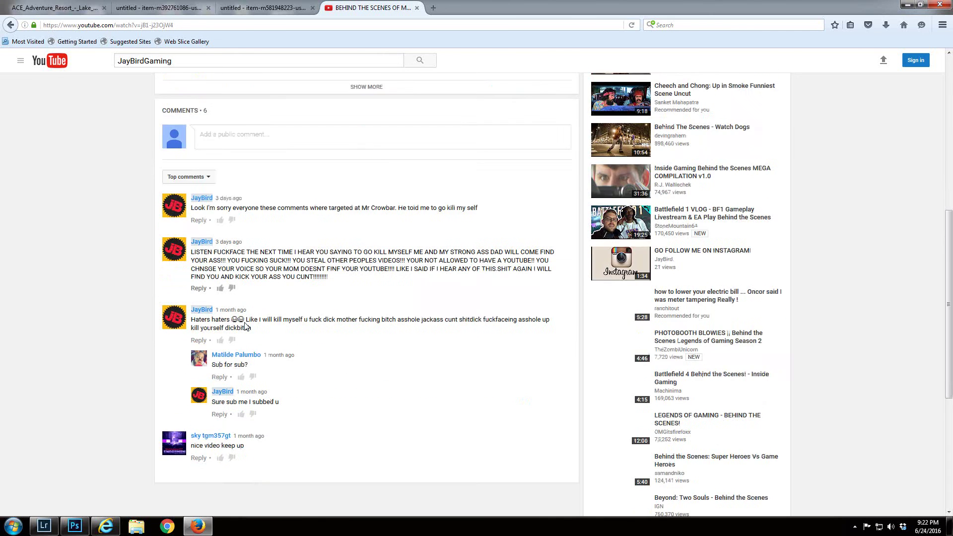
{"action": "scroll", "coordinate": [248, 326], "scroll_direction": "down", "scroll_amount": 2}
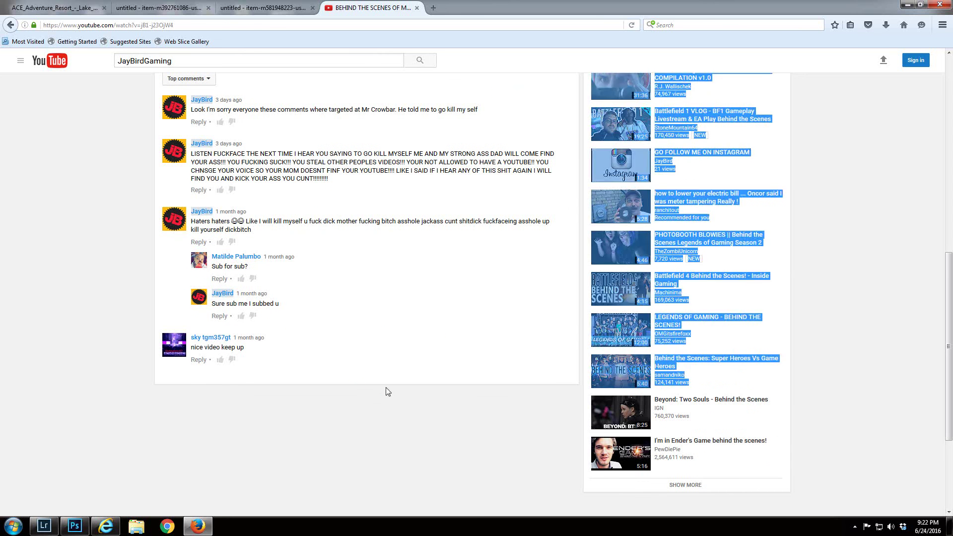
{"action": "scroll", "coordinate": [229, 347], "scroll_direction": "up", "scroll_amount": 3}
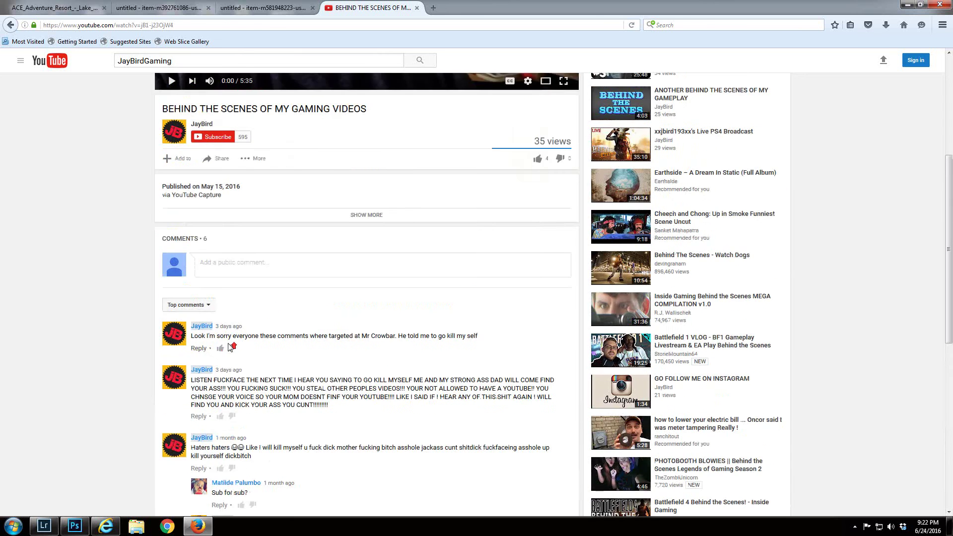
{"action": "scroll", "coordinate": [228, 347], "scroll_direction": "up", "scroll_amount": 3}
{"action": "scroll", "coordinate": [229, 347], "scroll_direction": "down", "scroll_amount": 2}
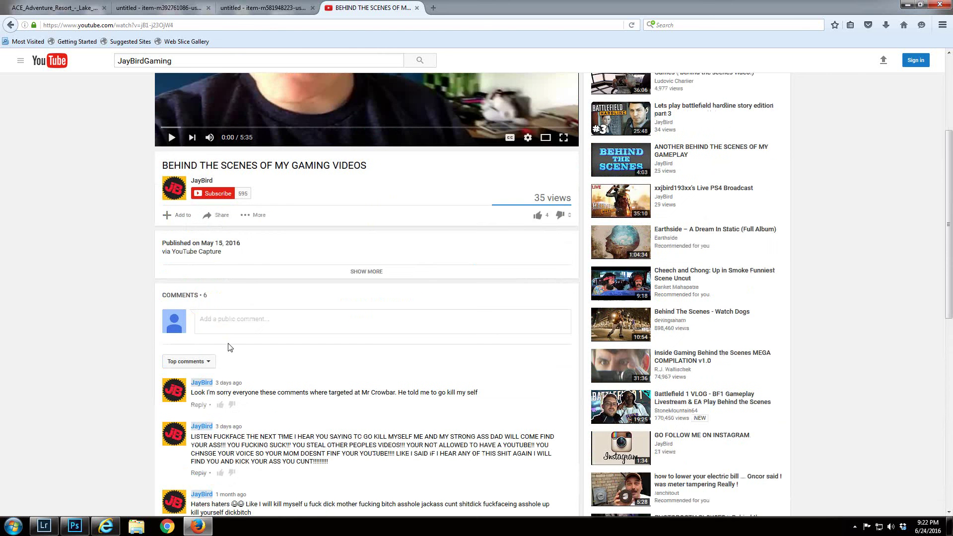
{"action": "scroll", "coordinate": [229, 347], "scroll_direction": "down", "scroll_amount": 4}
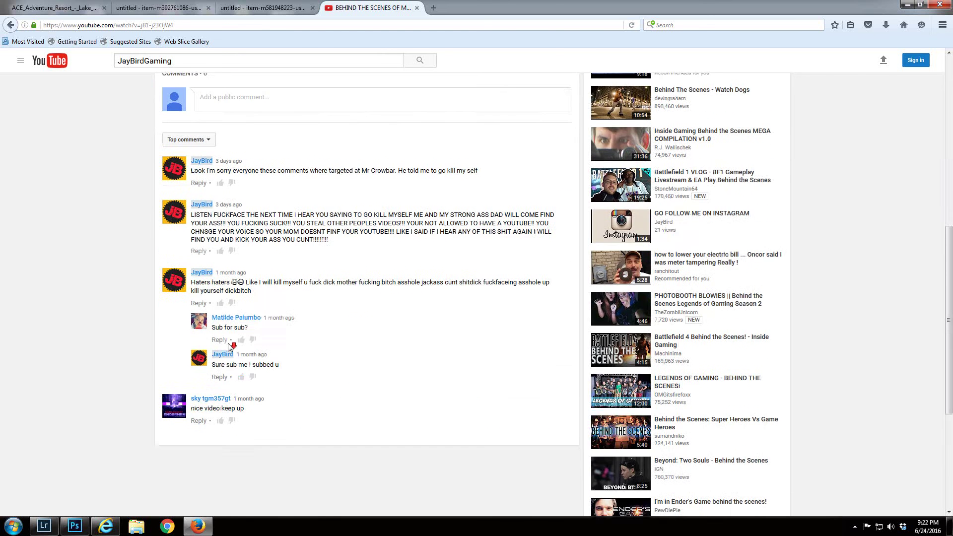
{"action": "scroll", "coordinate": [229, 347], "scroll_direction": "down", "scroll_amount": 1}
{"action": "scroll", "coordinate": [224, 335], "scroll_direction": "up", "scroll_amount": 1}
{"action": "scroll", "coordinate": [209, 298], "scroll_direction": "up", "scroll_amount": 4}
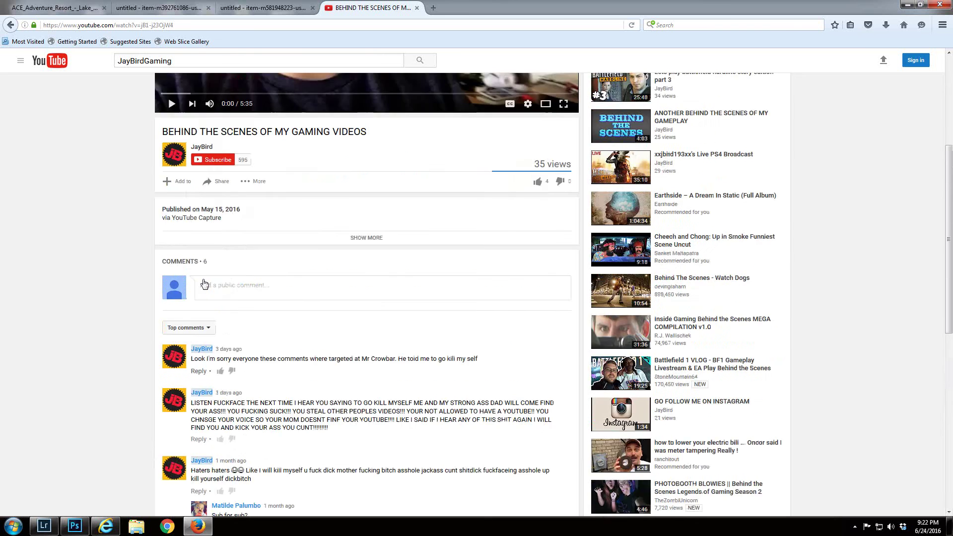
{"action": "scroll", "coordinate": [209, 298], "scroll_direction": "up", "scroll_amount": 3}
{"action": "scroll", "coordinate": [209, 298], "scroll_direction": "up", "scroll_amount": 2}
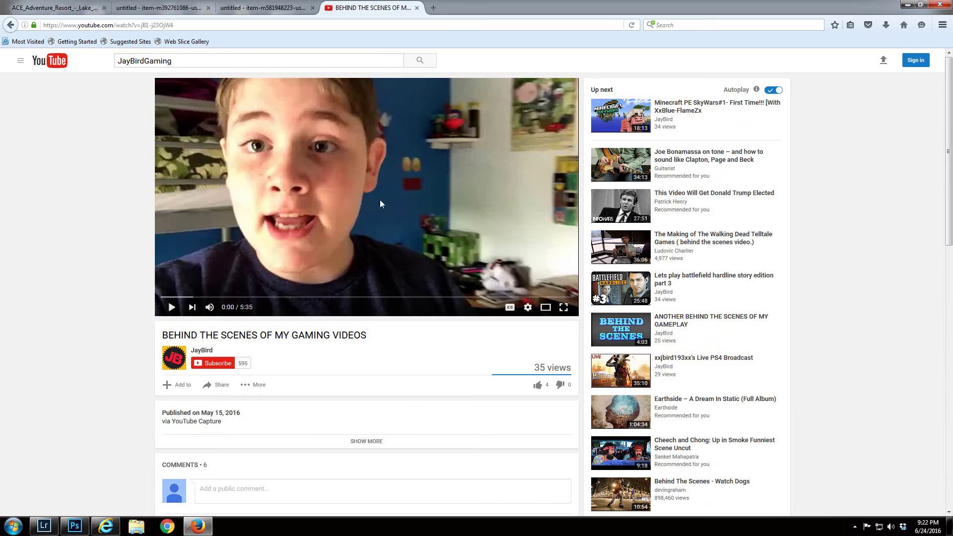
{"action": "left_click", "coordinate": [172, 307]}
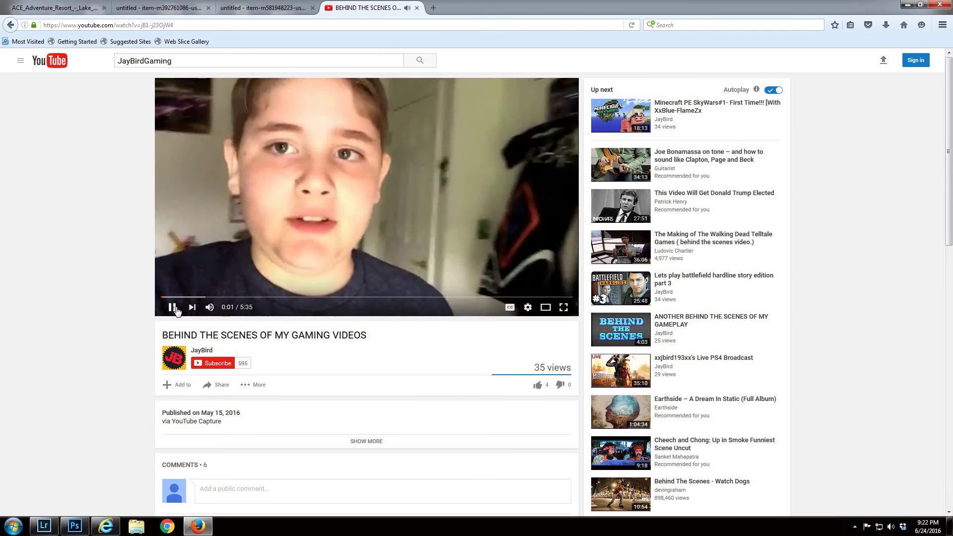
{"action": "left_click", "coordinate": [173, 308]}
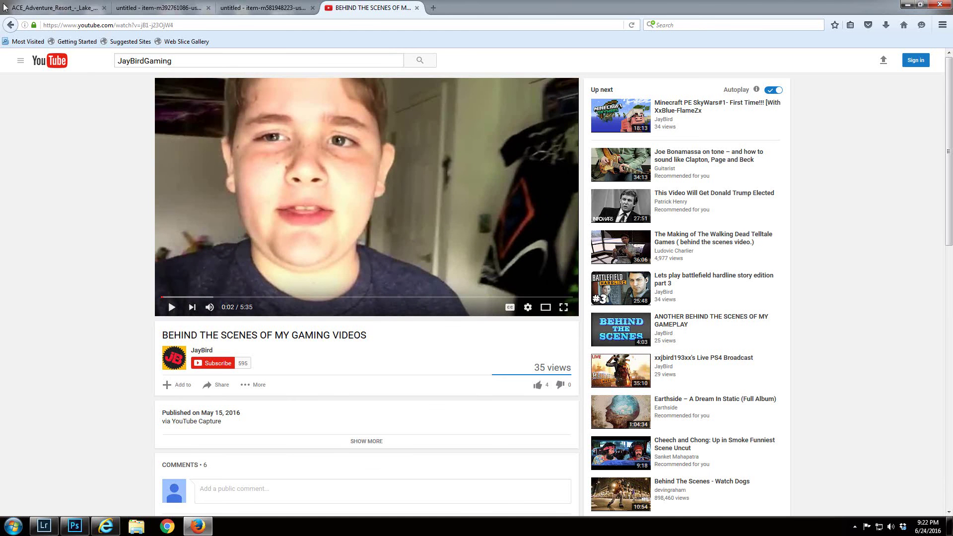
- Return to JayBird's Videos tab and load two more batches of older uploads
{"action": "left_click", "coordinate": [11, 25]}
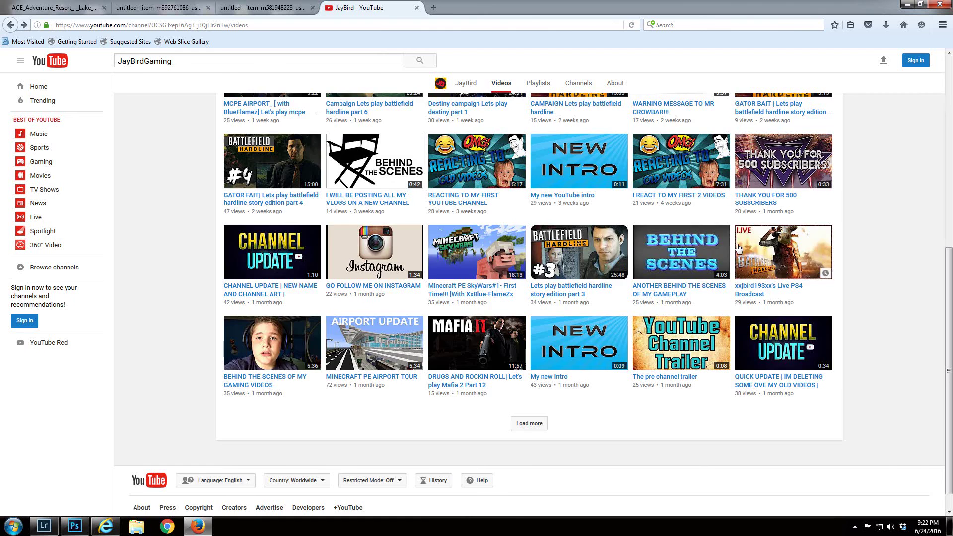
{"action": "scroll", "coordinate": [671, 249], "scroll_direction": "up", "scroll_amount": 5}
{"action": "scroll", "coordinate": [634, 250], "scroll_direction": "up", "scroll_amount": 2}
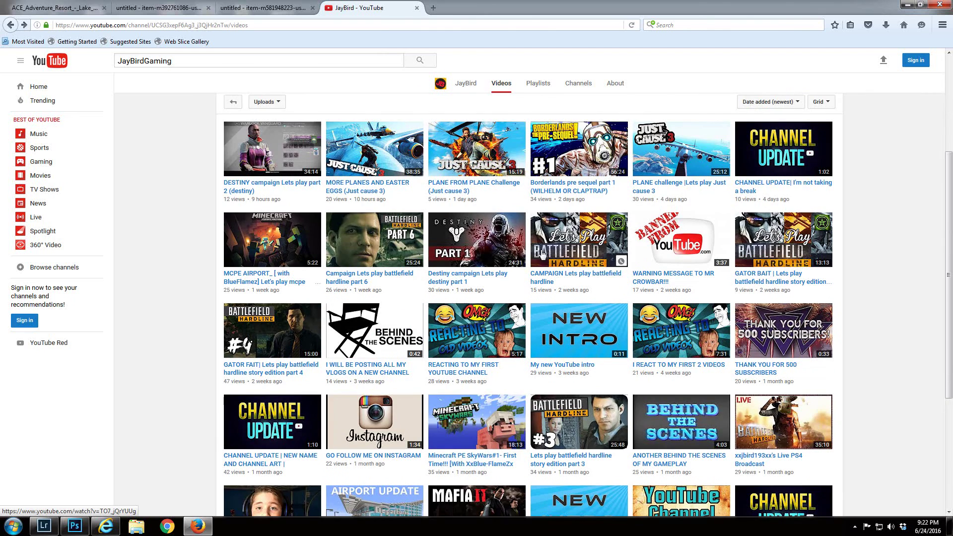
{"action": "scroll", "coordinate": [543, 254], "scroll_direction": "down", "scroll_amount": 5}
{"action": "left_click", "coordinate": [531, 480]}
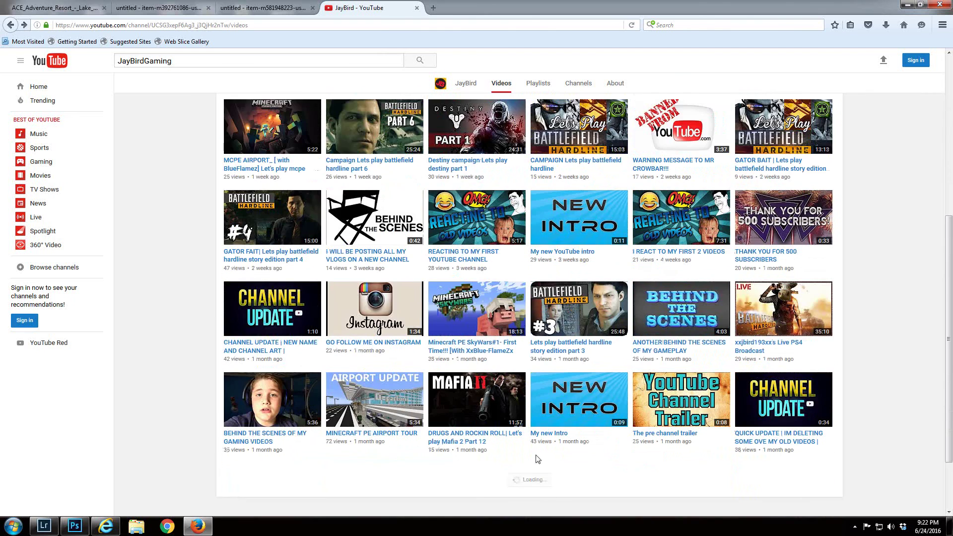
{"action": "scroll", "coordinate": [537, 459], "scroll_direction": "down", "scroll_amount": 3}
{"action": "scroll", "coordinate": [537, 459], "scroll_direction": "down", "scroll_amount": 3}
{"action": "scroll", "coordinate": [537, 459], "scroll_direction": "down", "scroll_amount": 3}
{"action": "scroll", "coordinate": [536, 459], "scroll_direction": "down", "scroll_amount": 2}
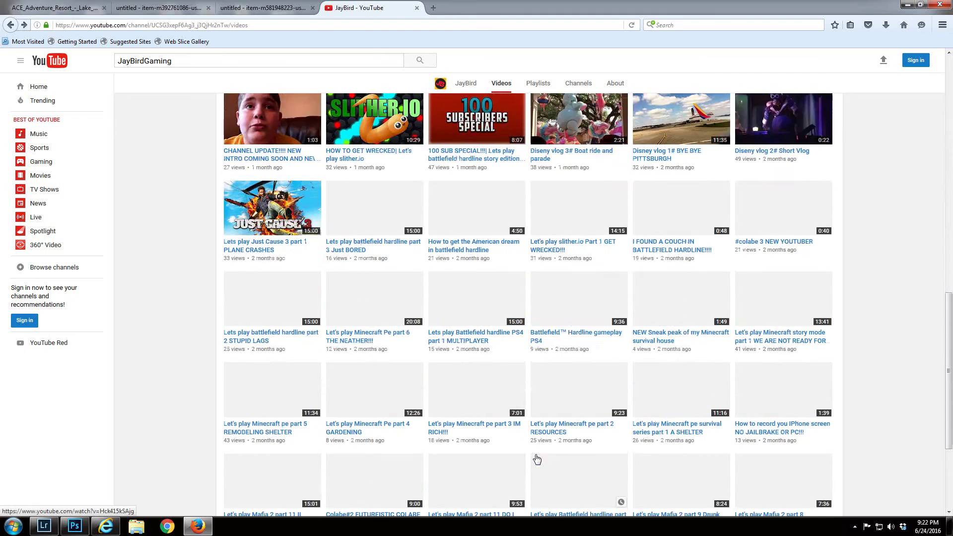
{"action": "scroll", "coordinate": [537, 459], "scroll_direction": "down", "scroll_amount": 3}
{"action": "left_click", "coordinate": [527, 482]}
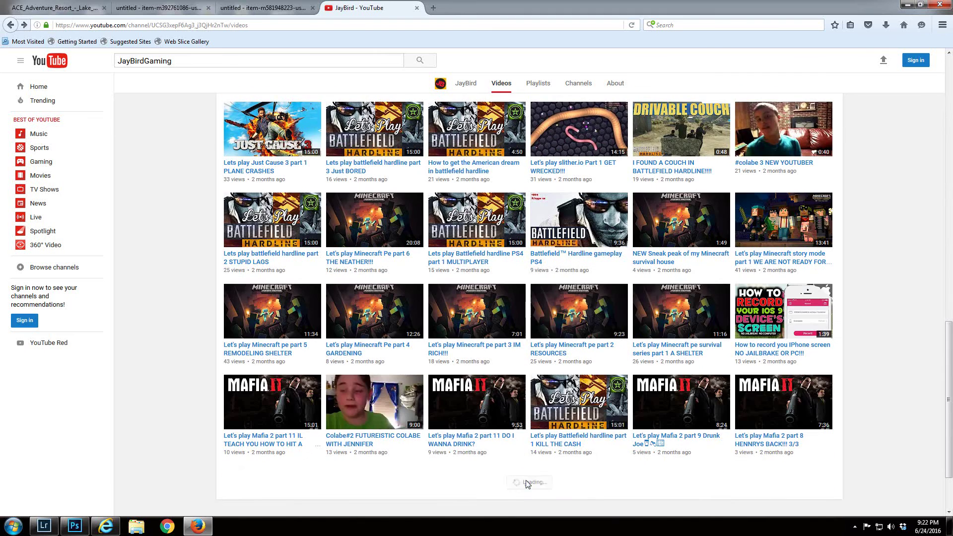
{"action": "scroll", "coordinate": [528, 483], "scroll_direction": "down", "scroll_amount": 3}
{"action": "scroll", "coordinate": [373, 298], "scroll_direction": "down", "scroll_amount": 3}
{"action": "scroll", "coordinate": [282, 233], "scroll_direction": "down", "scroll_amount": 2}
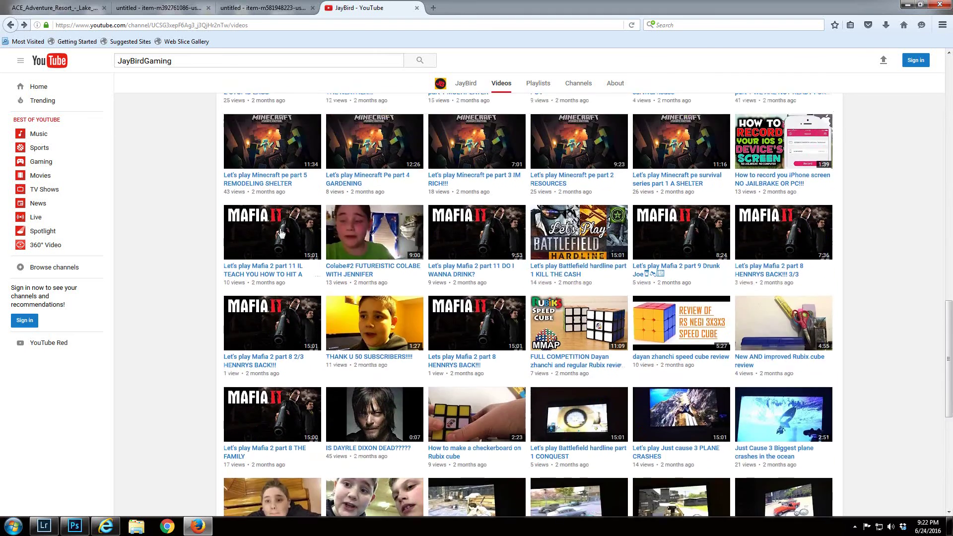
{"action": "mouse_move", "coordinate": [579, 323]}
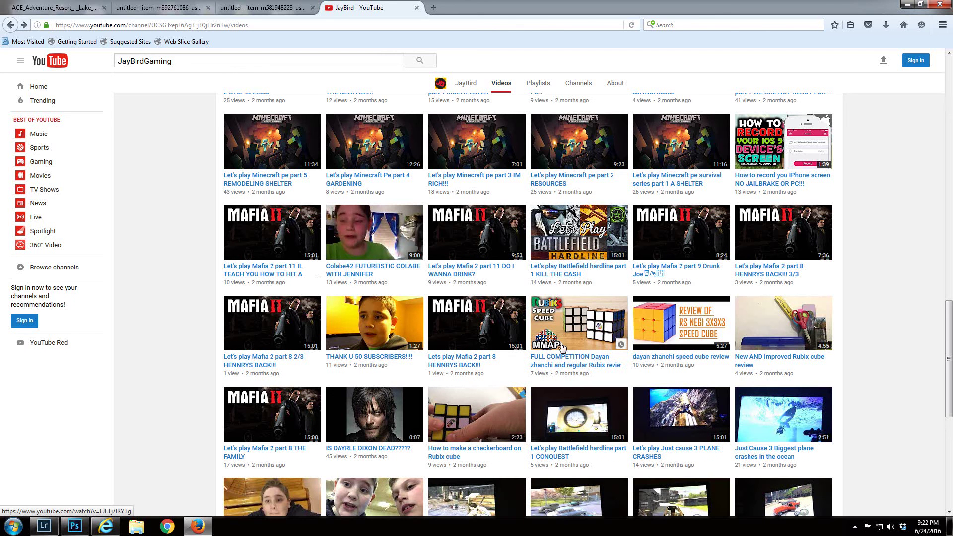
{"action": "scroll", "coordinate": [410, 376], "scroll_direction": "down", "scroll_amount": 3}
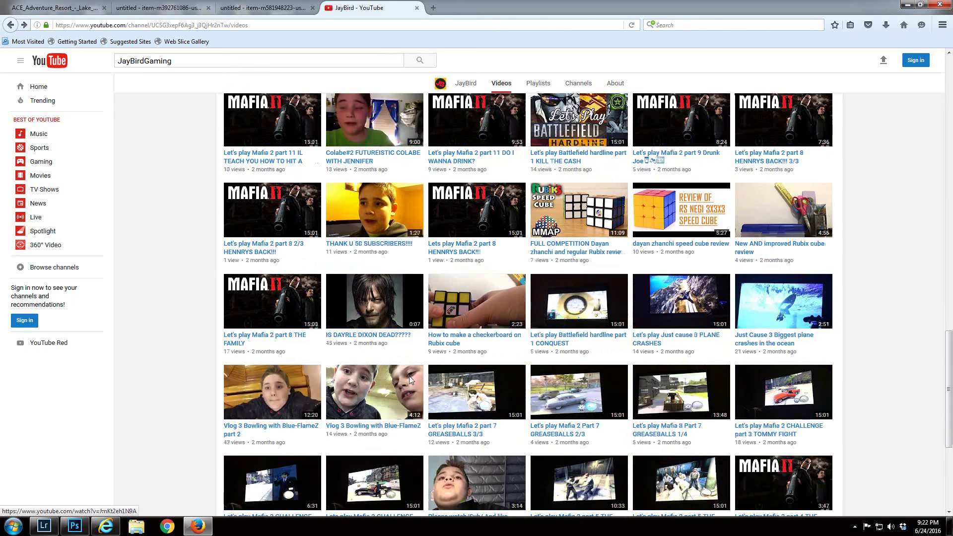
{"action": "scroll", "coordinate": [410, 377], "scroll_direction": "down", "scroll_amount": 2}
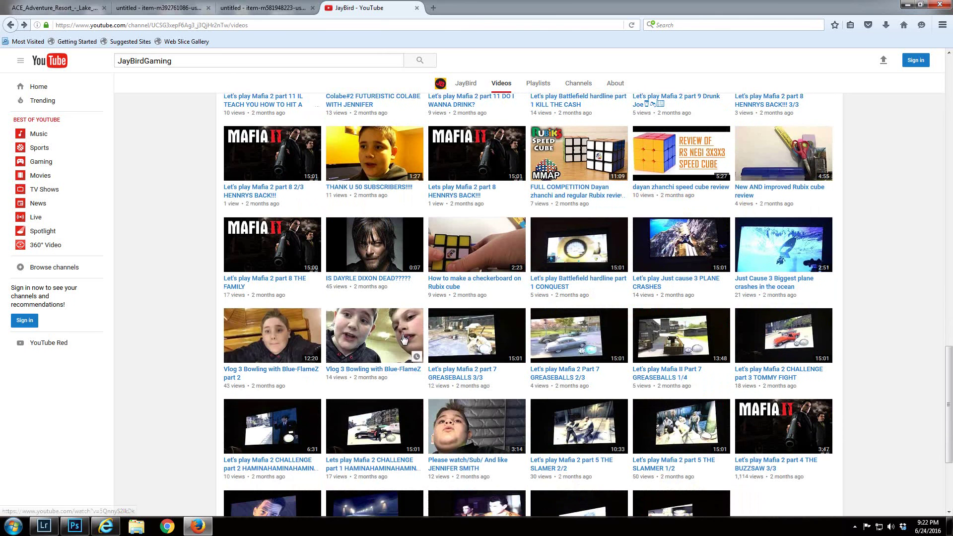
{"action": "scroll", "coordinate": [405, 339], "scroll_direction": "down", "scroll_amount": 3}
{"action": "scroll", "coordinate": [522, 373], "scroll_direction": "down", "scroll_amount": 2}
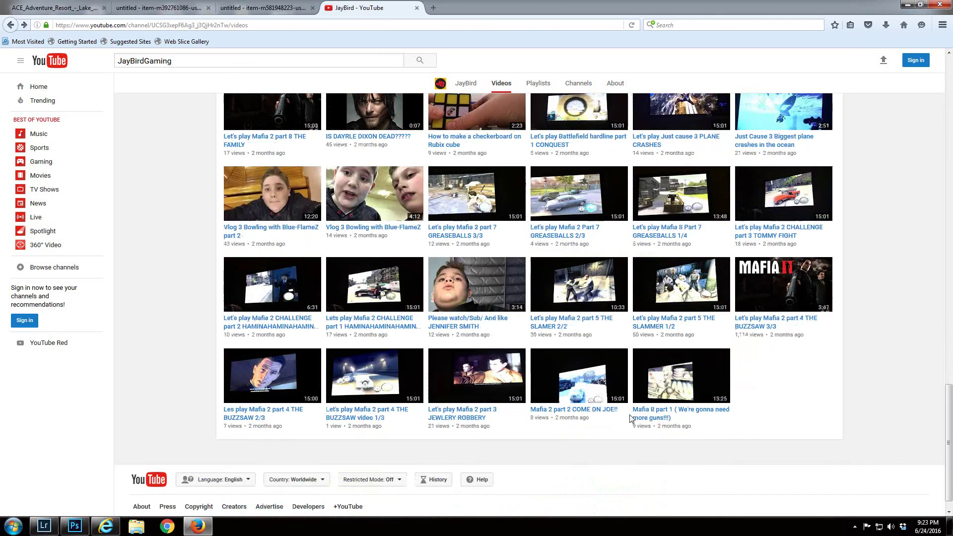
{"action": "scroll", "coordinate": [631, 419], "scroll_direction": "up", "scroll_amount": 2}
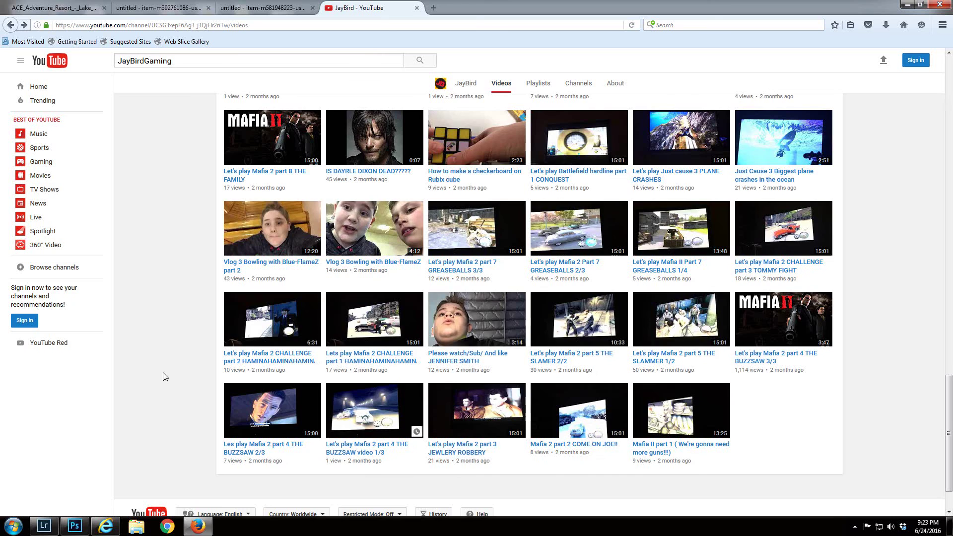
{"action": "scroll", "coordinate": [164, 377], "scroll_direction": "up", "scroll_amount": 3}
{"action": "scroll", "coordinate": [373, 335], "scroll_direction": "up", "scroll_amount": 4}
{"action": "scroll", "coordinate": [529, 301], "scroll_direction": "up", "scroll_amount": 4}
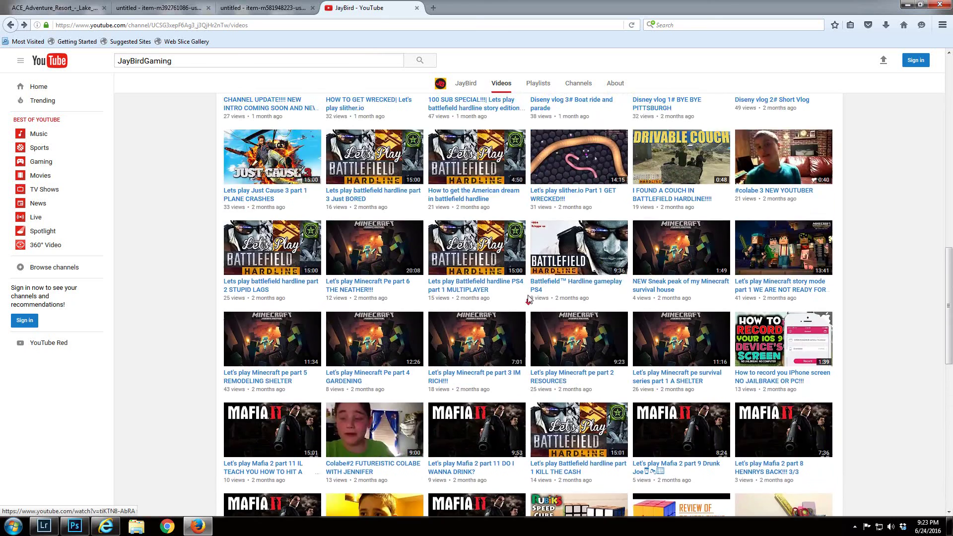
{"action": "scroll", "coordinate": [530, 300], "scroll_direction": "up", "scroll_amount": 3}
{"action": "scroll", "coordinate": [529, 301], "scroll_direction": "up", "scroll_amount": 3}
{"action": "scroll", "coordinate": [529, 301], "scroll_direction": "up", "scroll_amount": 3}
{"action": "scroll", "coordinate": [529, 300], "scroll_direction": "up", "scroll_amount": 2}
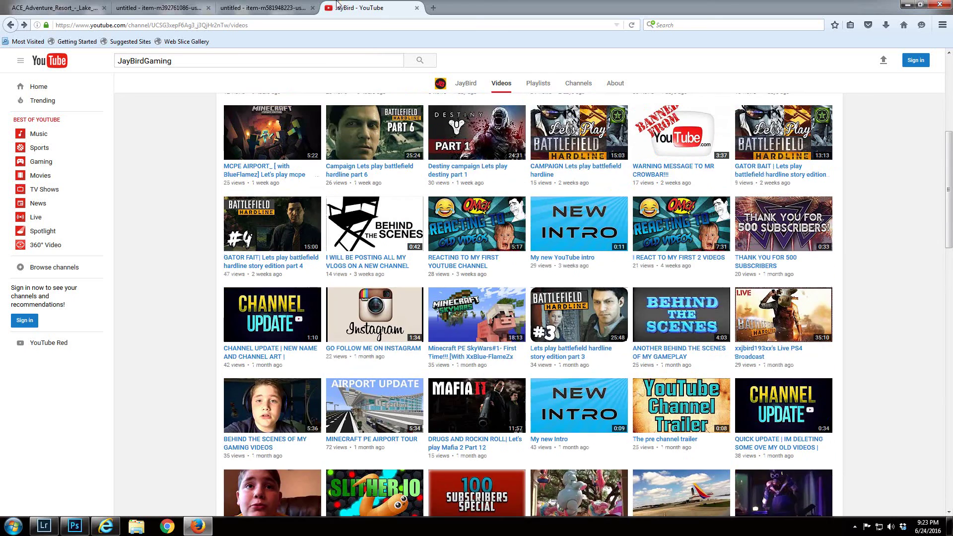
{"action": "scroll", "coordinate": [445, 257], "scroll_direction": "up", "scroll_amount": 3}
{"action": "scroll", "coordinate": [445, 257], "scroll_direction": "up", "scroll_amount": 2}
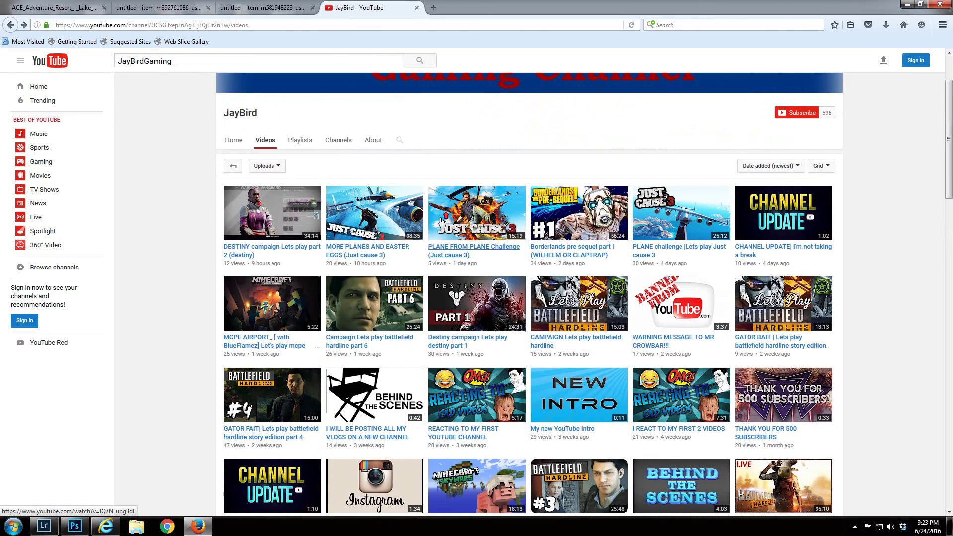
{"action": "scroll", "coordinate": [442, 218], "scroll_direction": "up", "scroll_amount": 3}
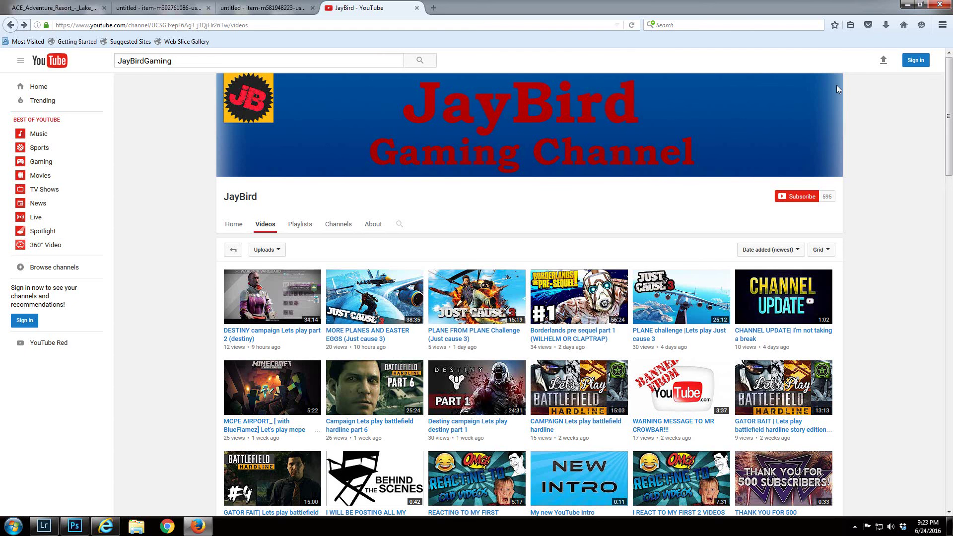
- Expand the hidden tray icons and bring up the screen recorder's options menu
{"action": "left_click", "coordinate": [855, 528]}
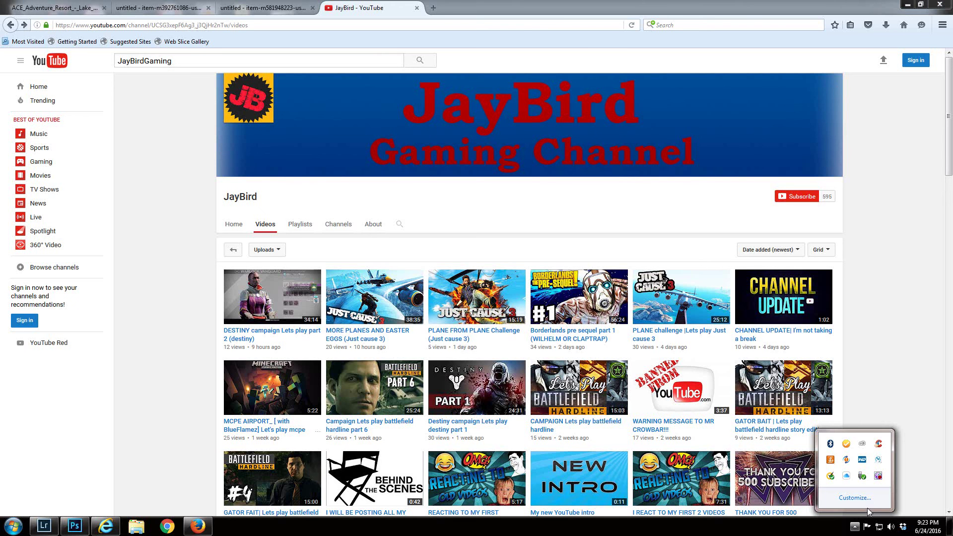
{"action": "right_click", "coordinate": [878, 480]}
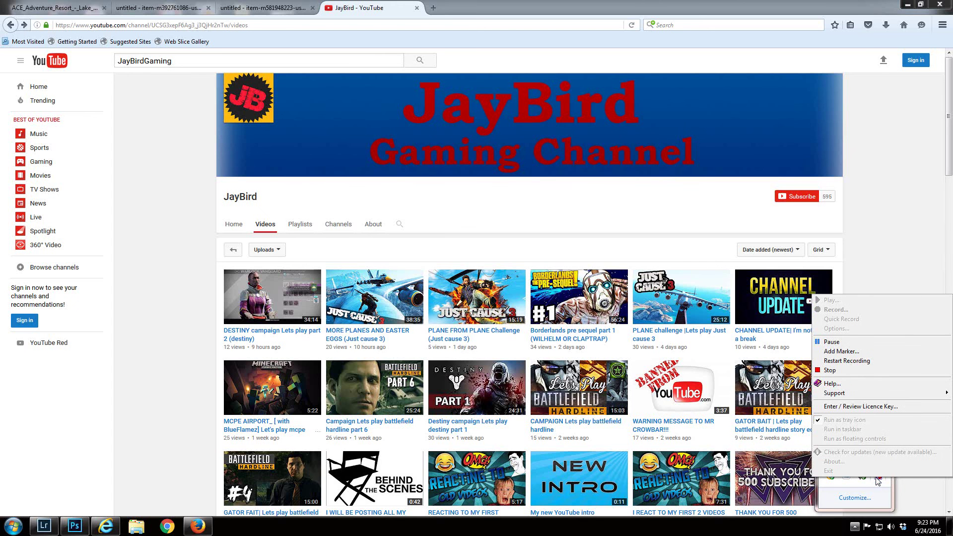